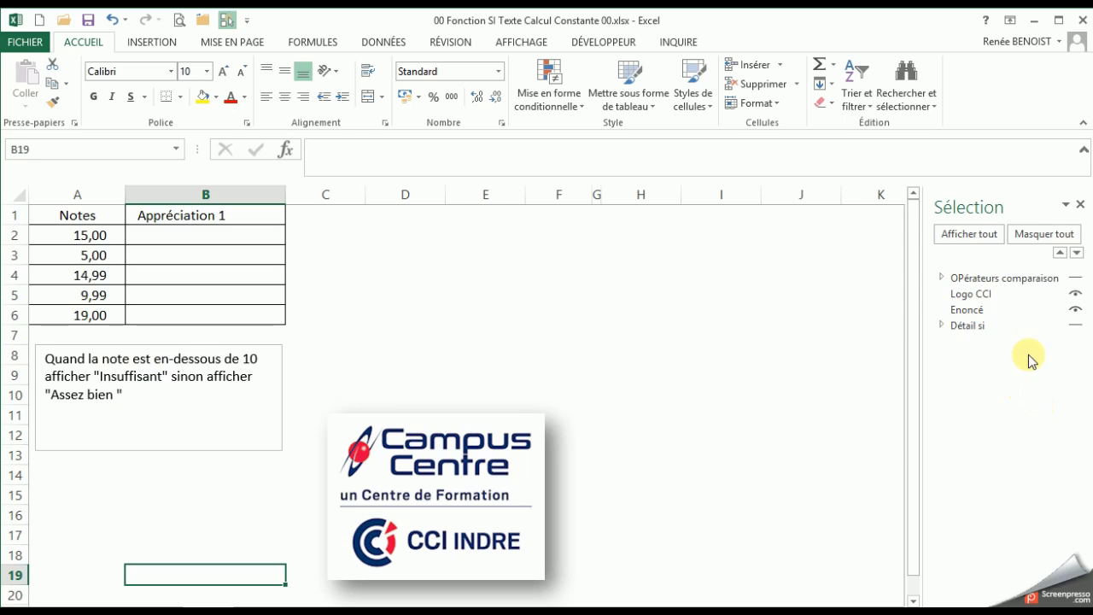
Show the hidden "Détail si", "Opérateurs comparaison" and "Algo" drawing objects on the sheet.
click(1069, 326)
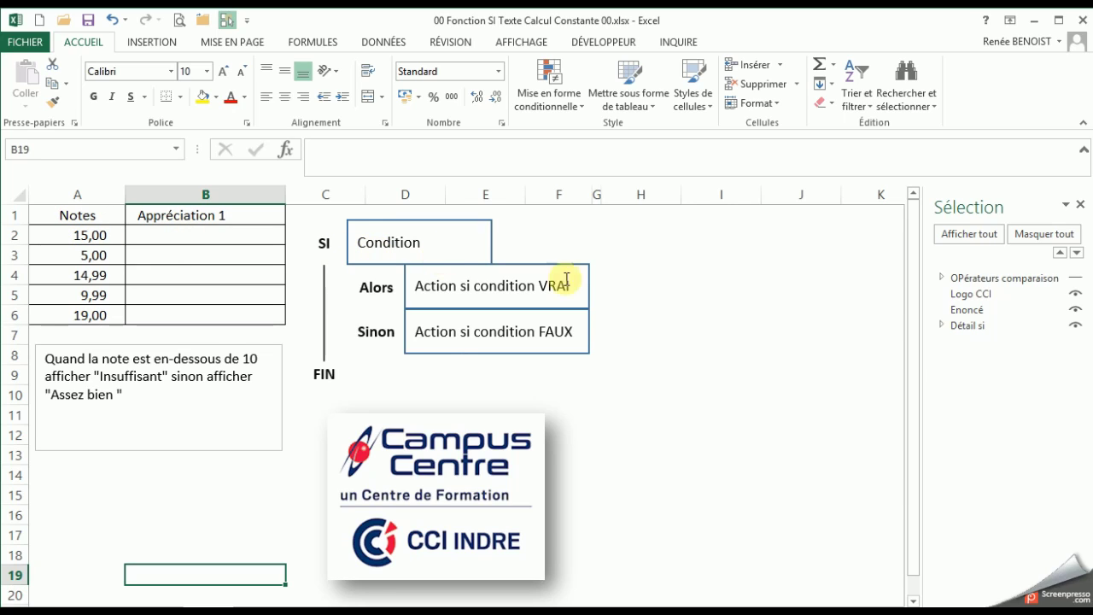
click(1076, 278)
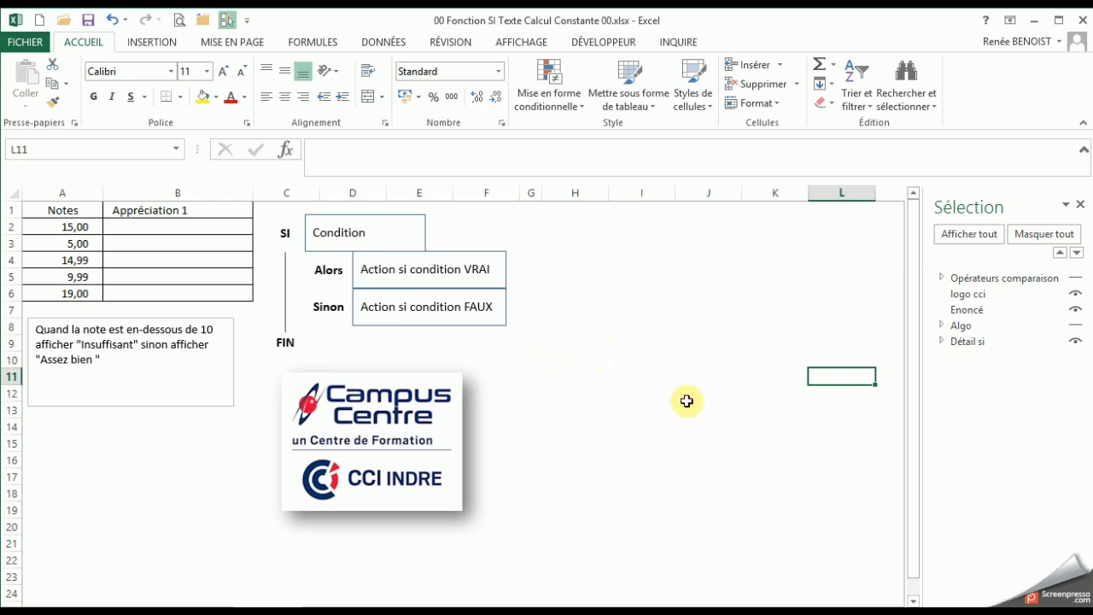
click(1075, 325)
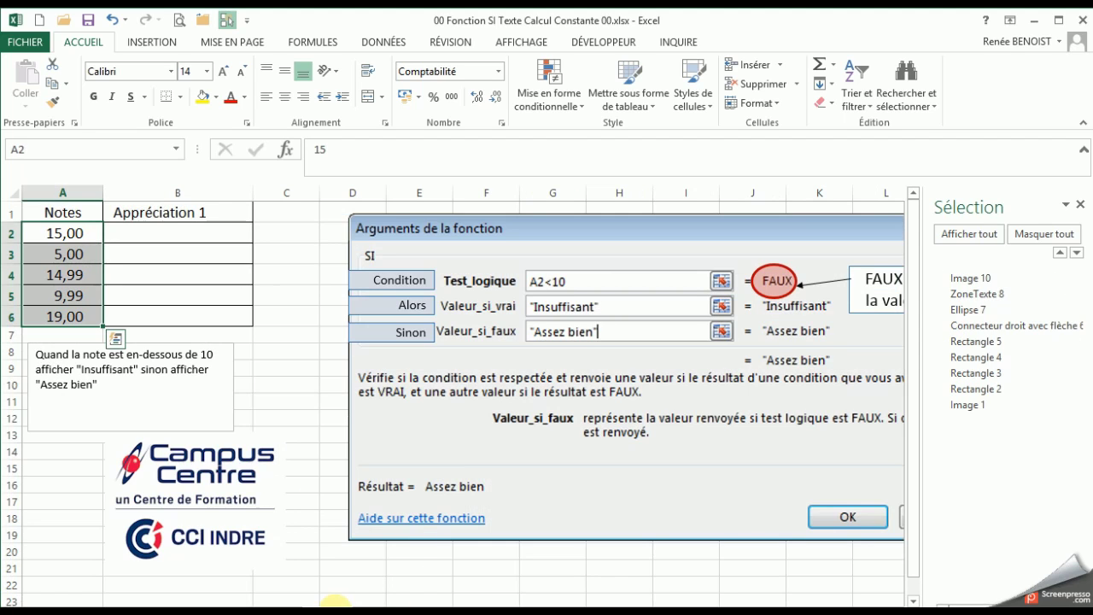
Start an SI function in cell B2 and open its function arguments dialog, placed clear of the data table.
click(212, 234)
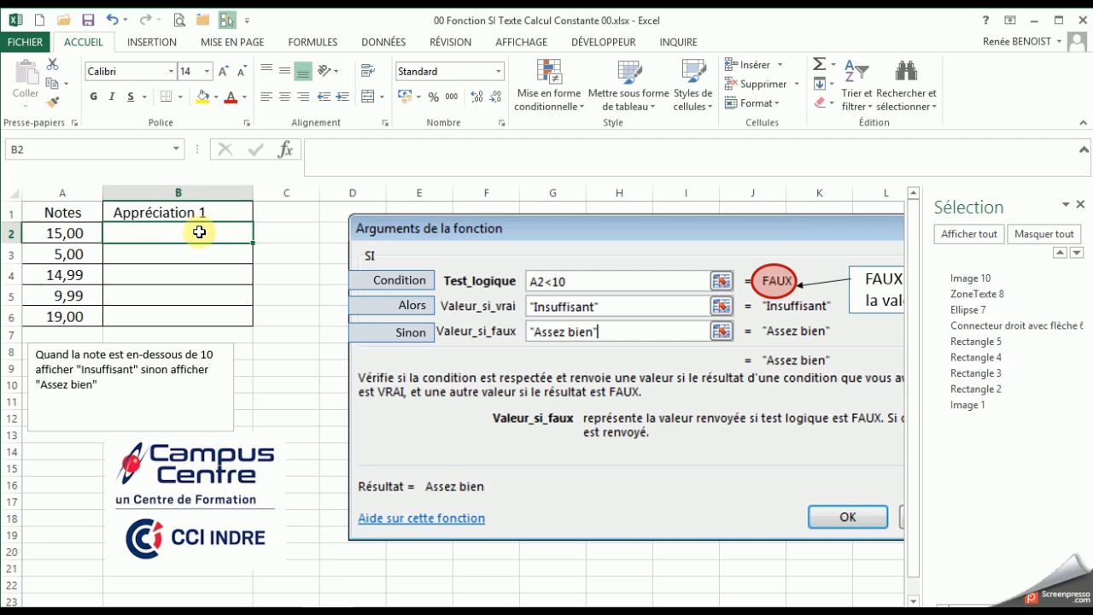
text(=si)
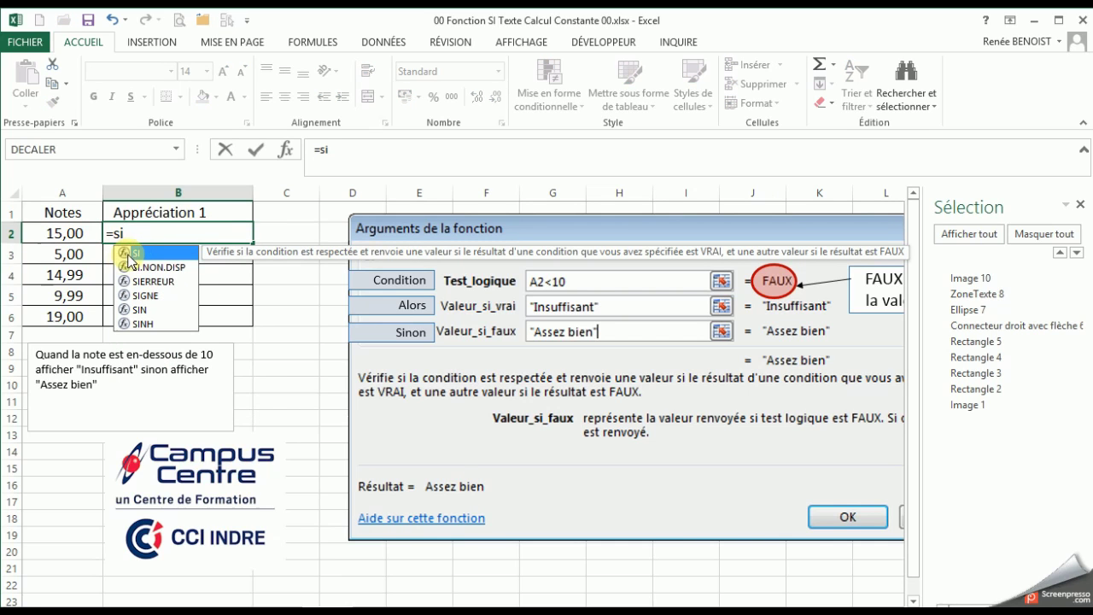
double_click(134, 254)
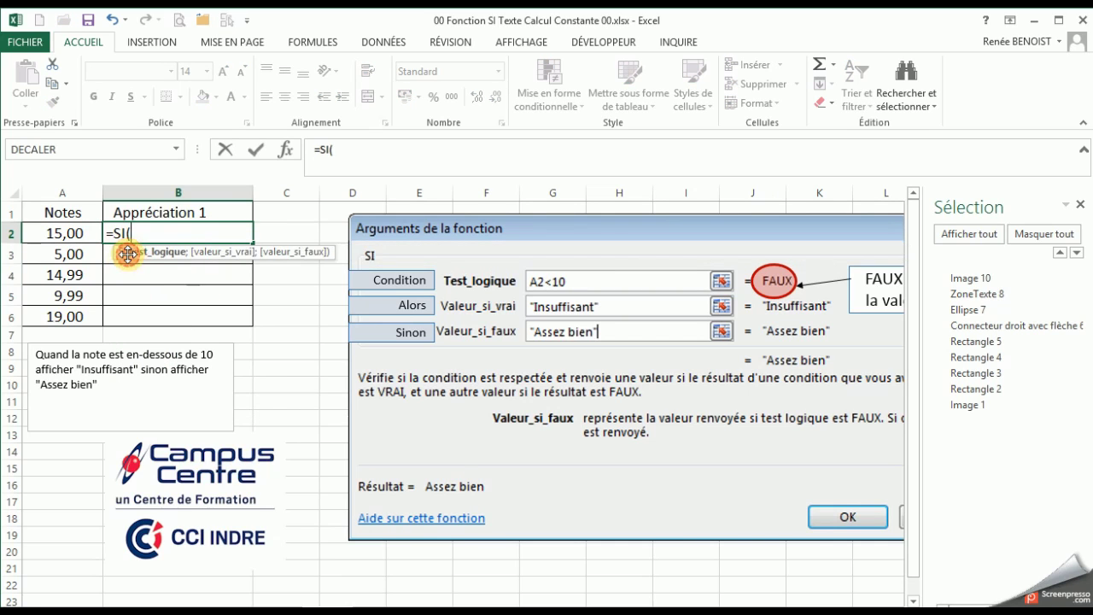
click(291, 154)
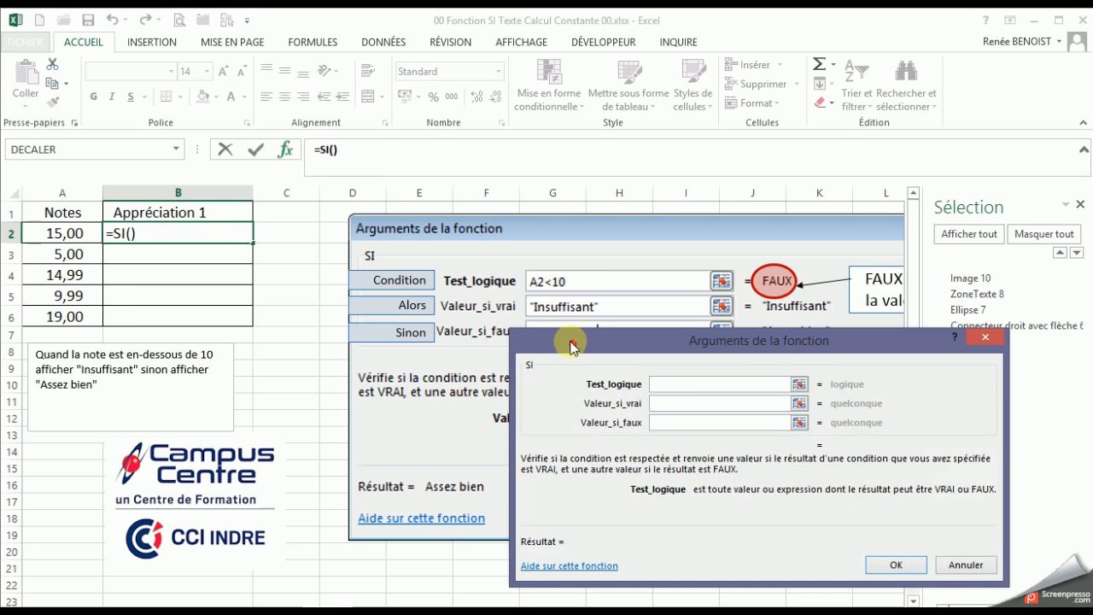
drag(554, 342, 404, 227)
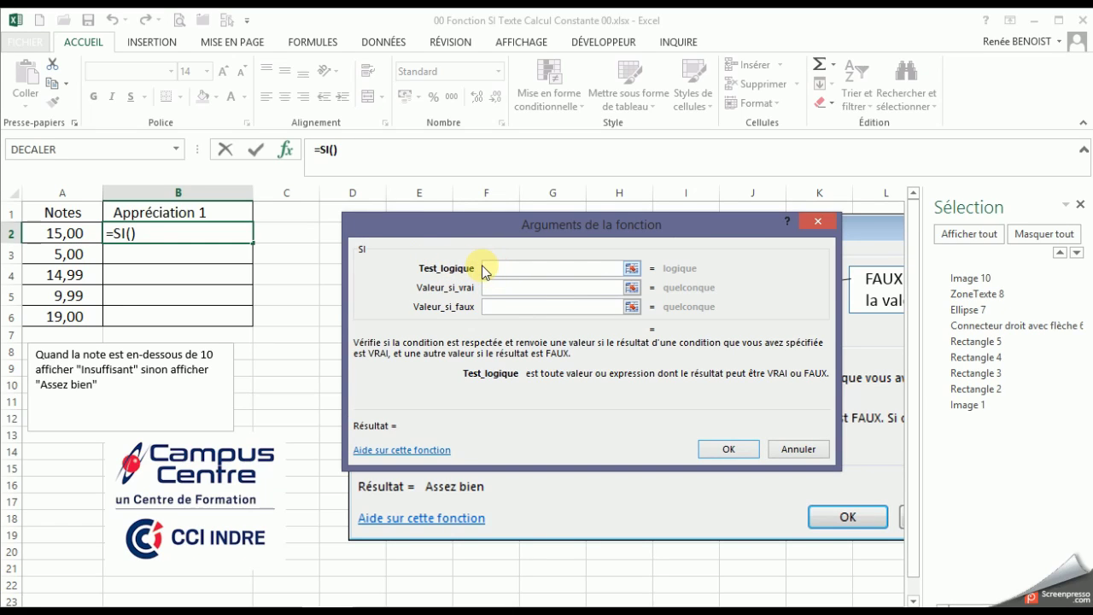
text(note)
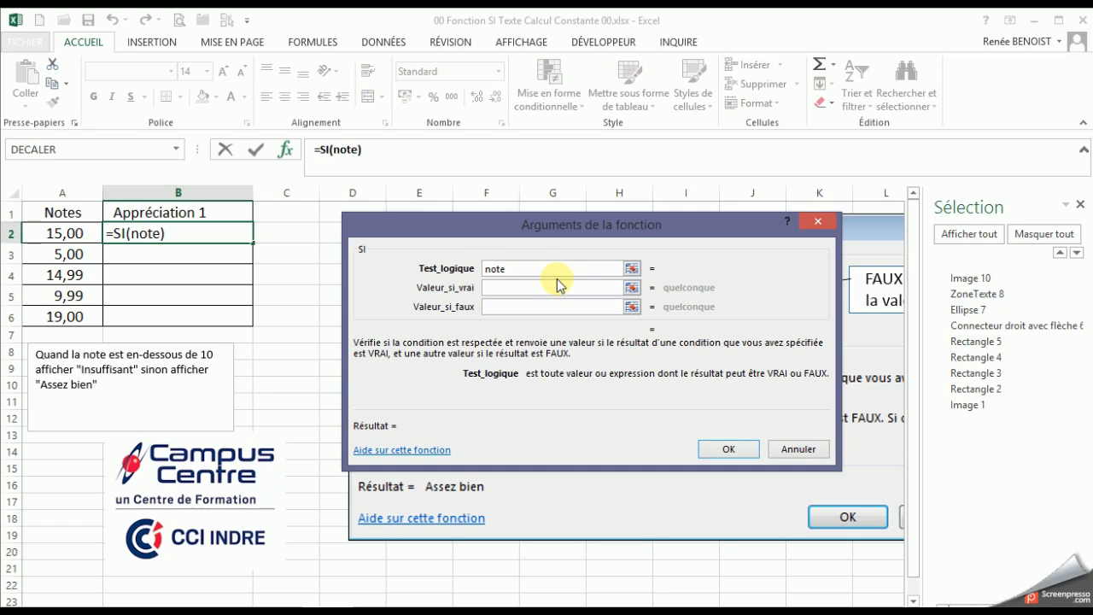
key(BackSpace)
key(BackSpace)
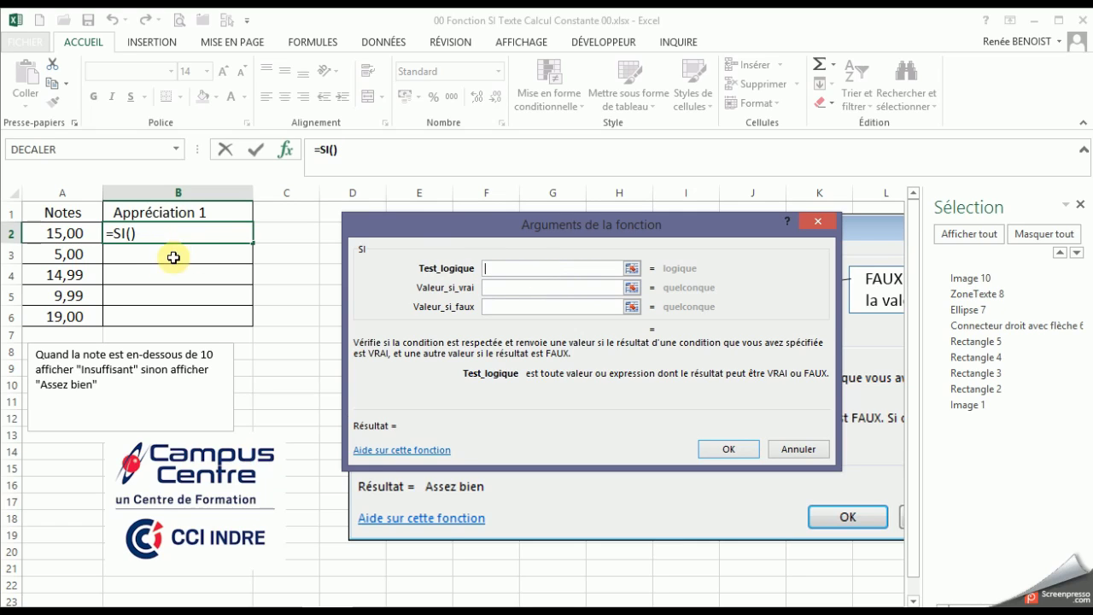
Set the SI function's logical test to A2<10, picking the first grade's cell as the reference.
click(77, 232)
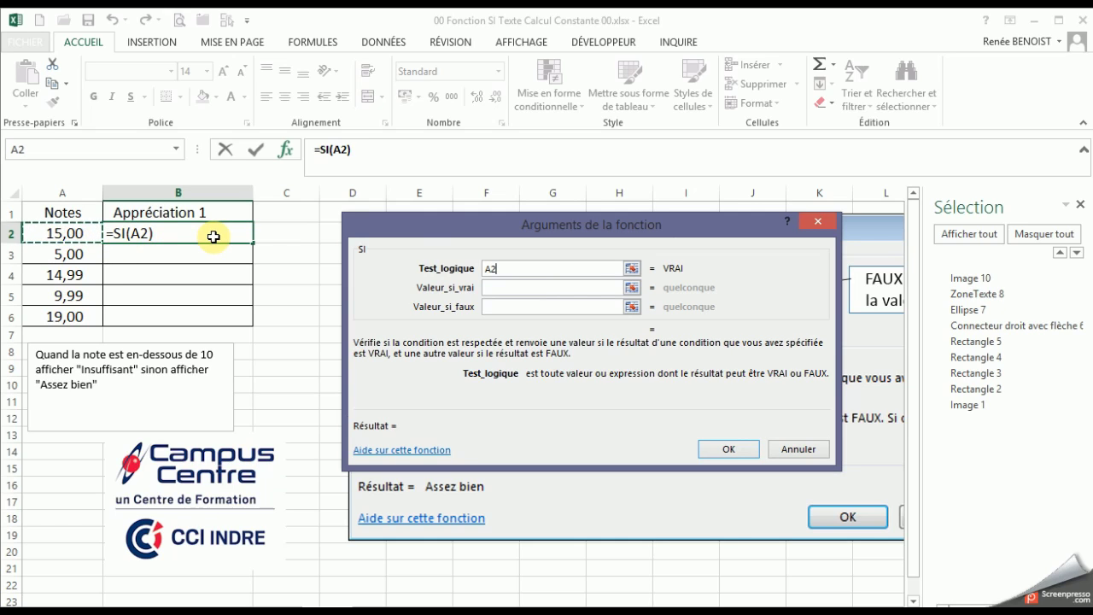
text(<10)
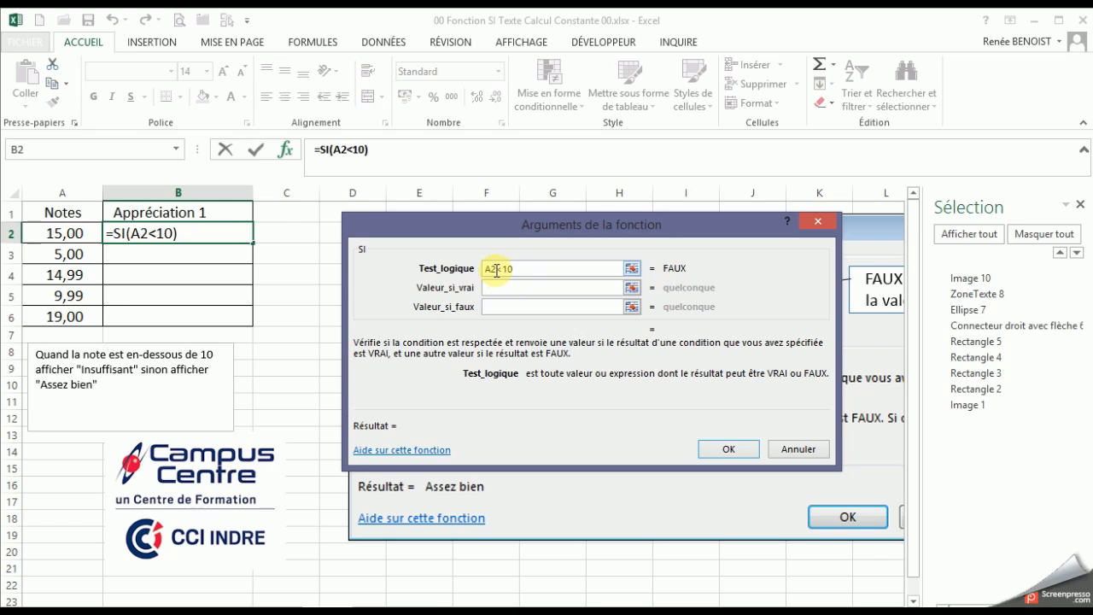
drag(496, 270, 482, 272)
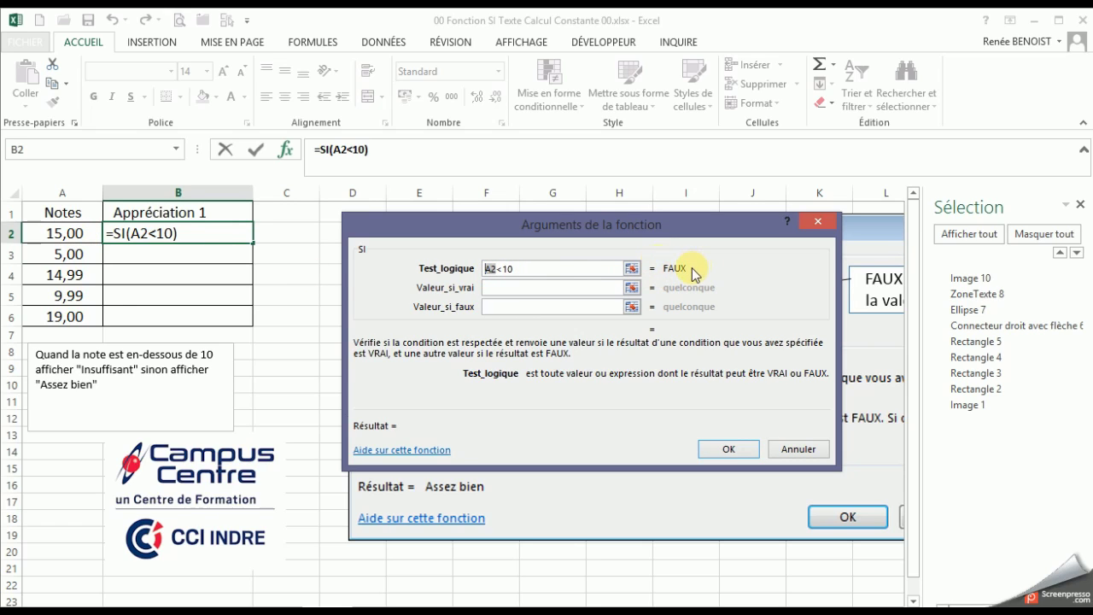
click(542, 272)
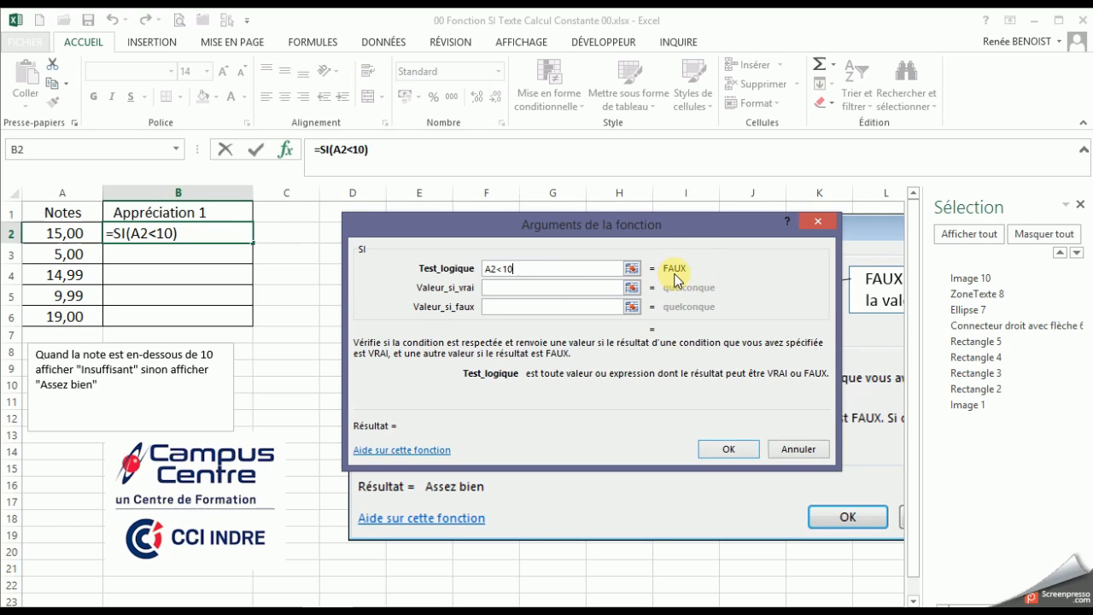
Set the SI function's value if true to "Insuffisant", including the quotation marks.
click(492, 305)
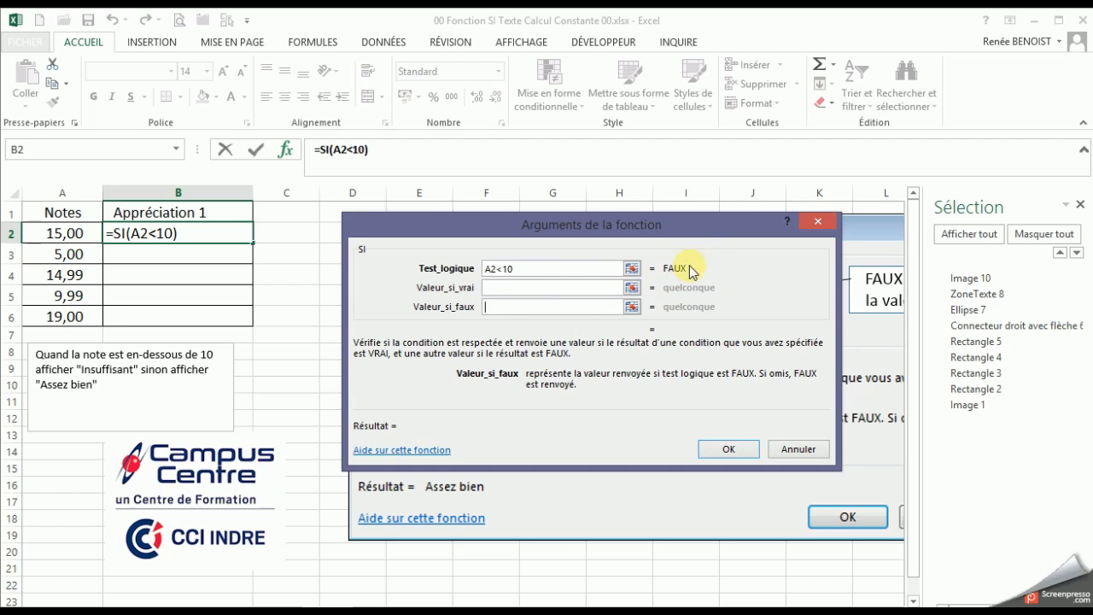
click(496, 288)
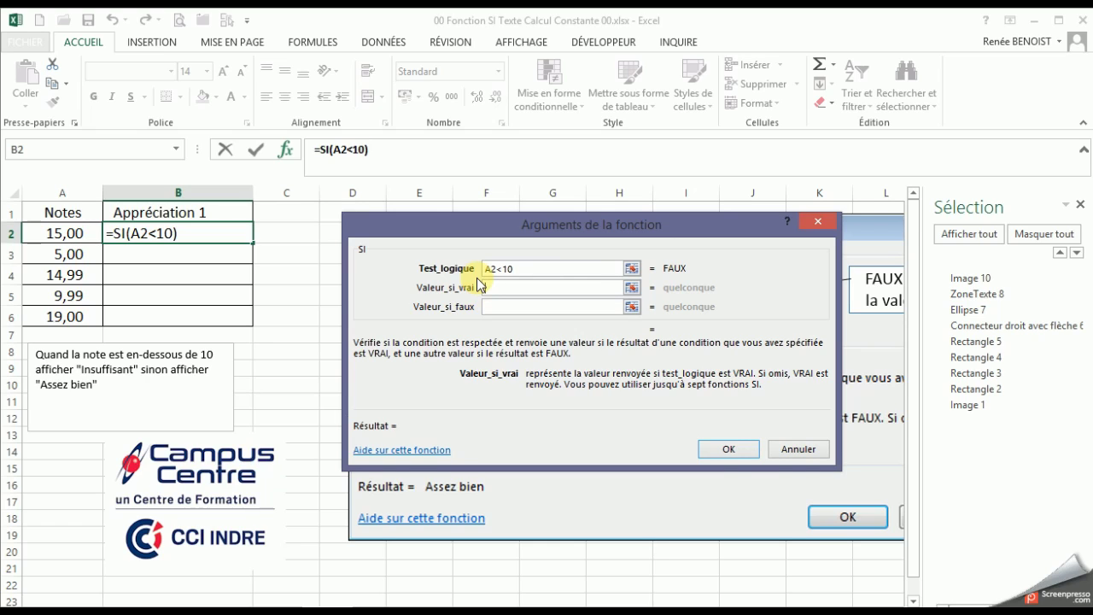
text("Insuffi)
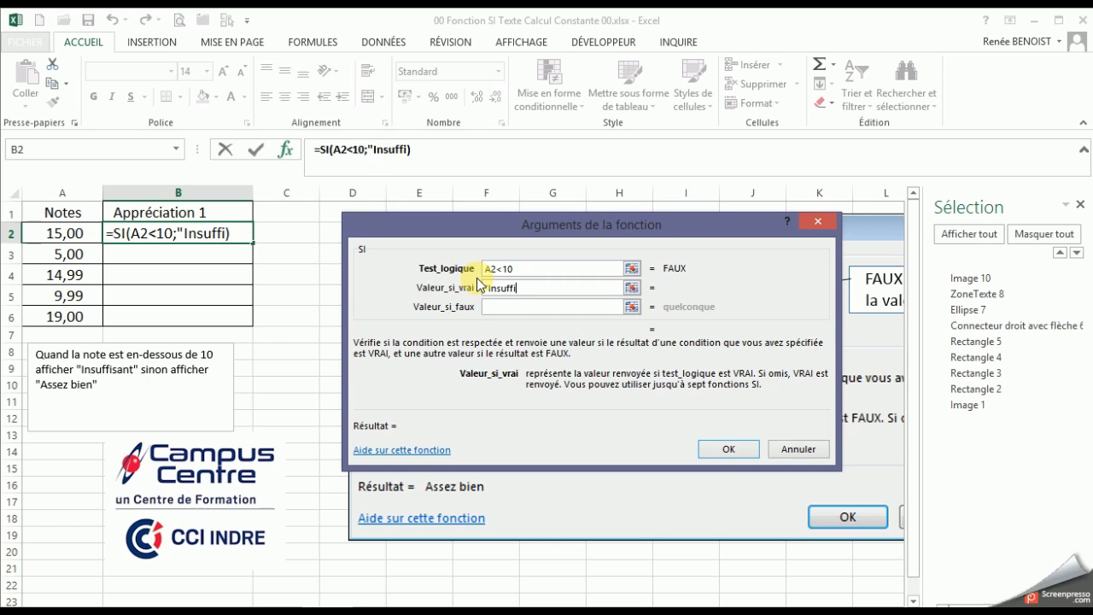
text(sant")
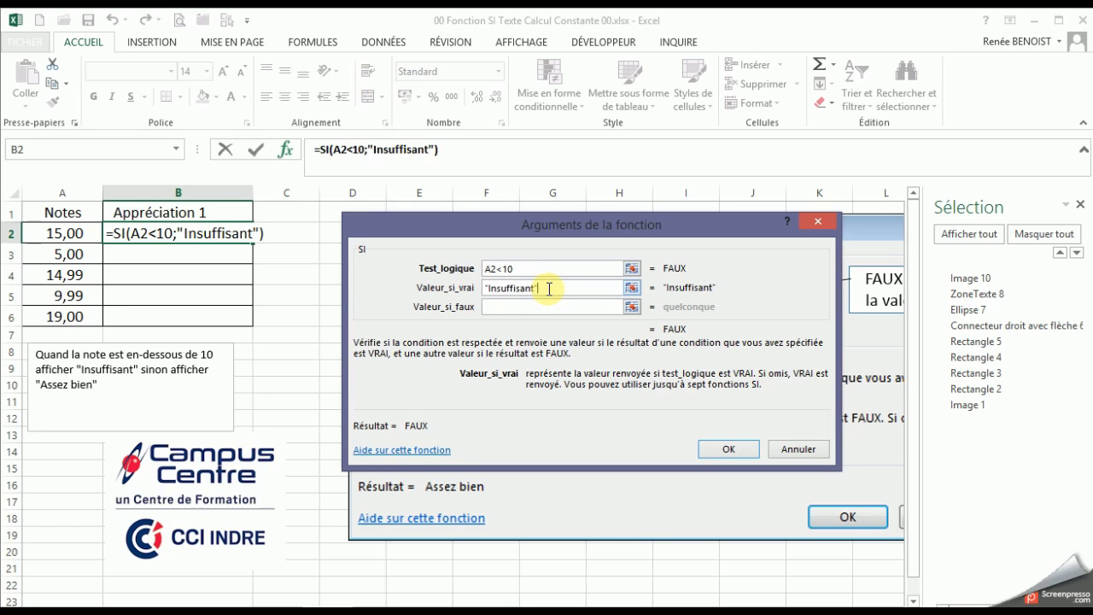
Set the value if false to "Assez bien", validate the function, and copy the formula from B2 down to B6.
click(524, 304)
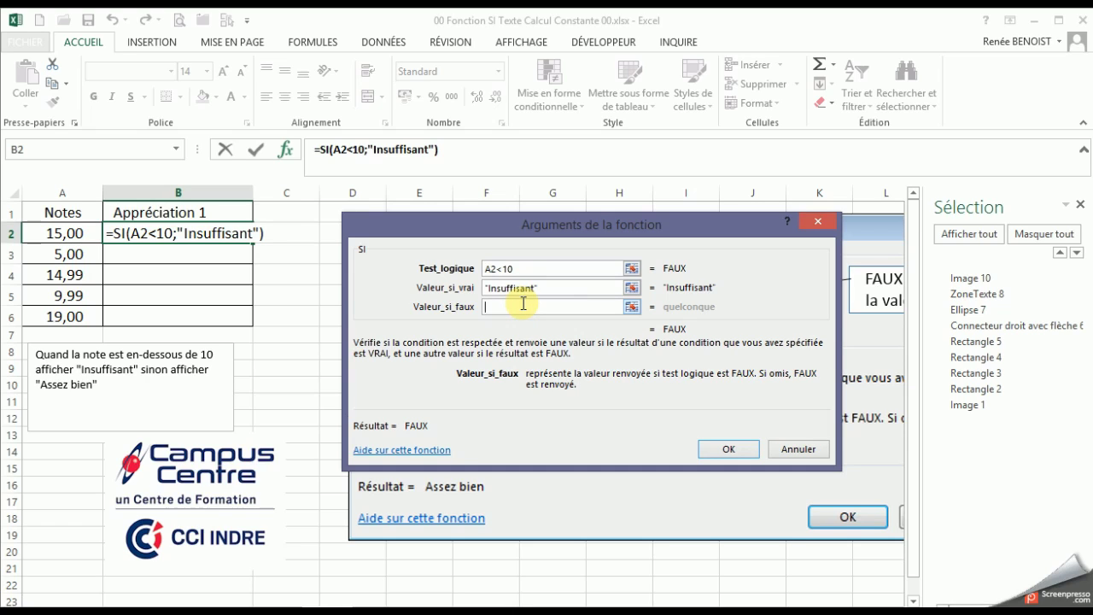
text("As)
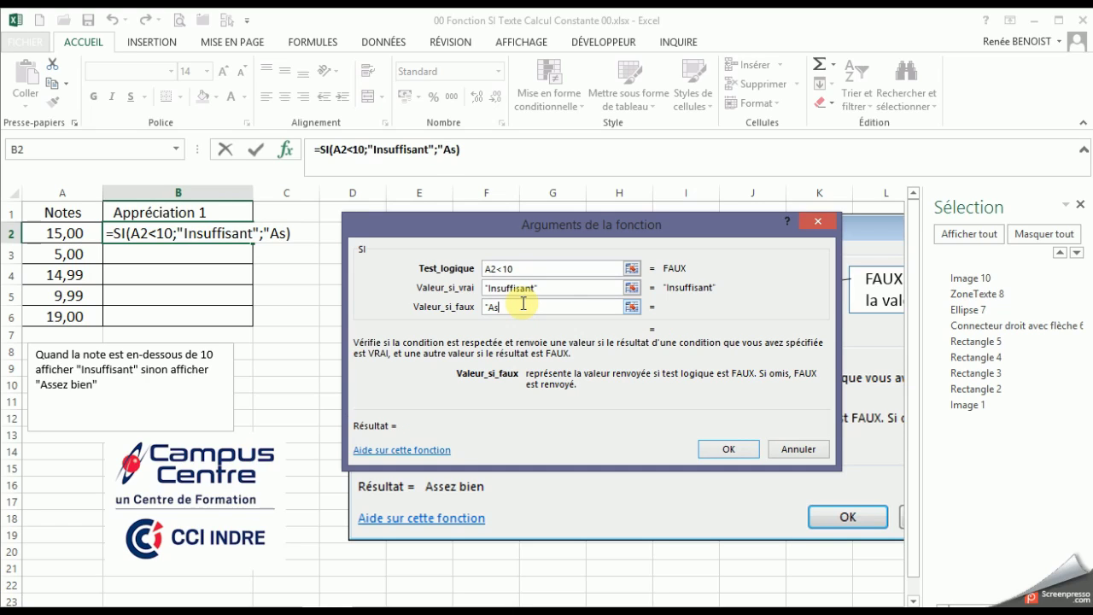
text(sez bien")
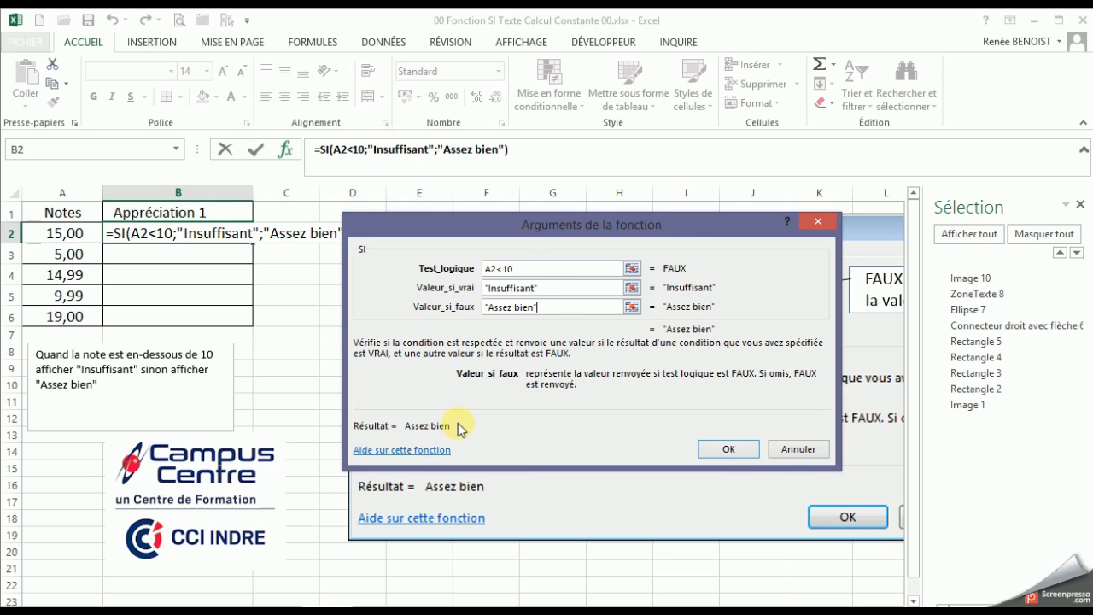
click(730, 450)
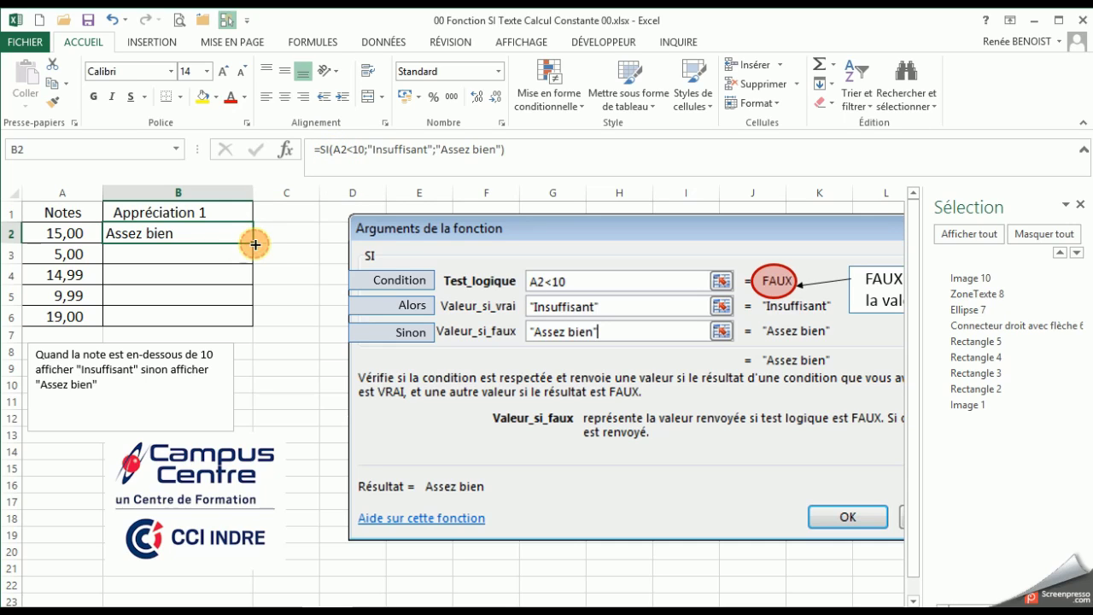
drag(253, 254, 247, 320)
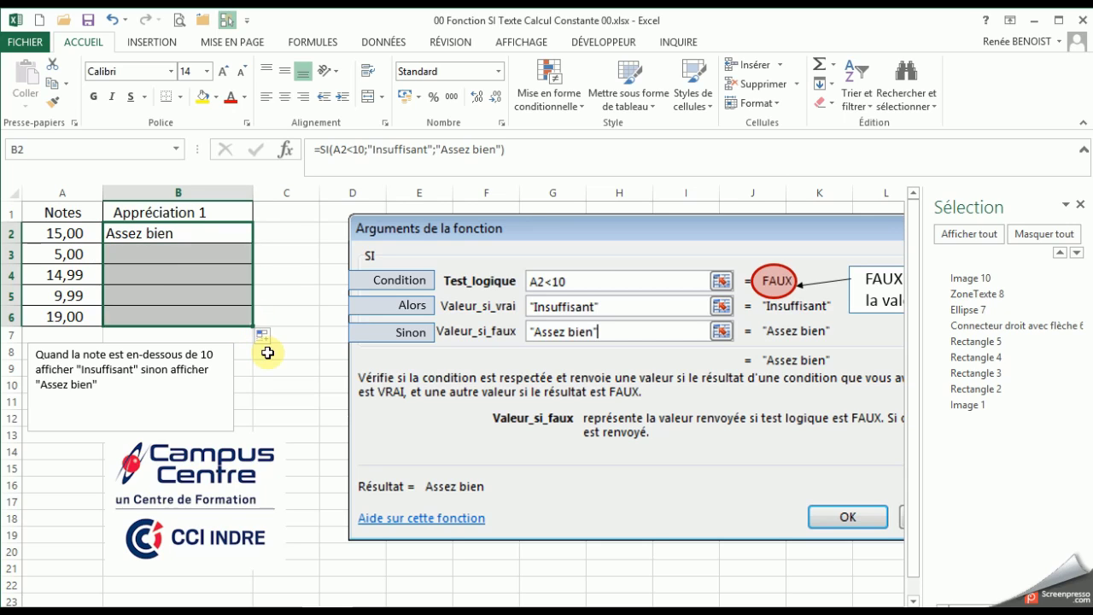
Examine the copied formula in B6: its cell reference, equals sign, function name, test, and the semicolons separating the arguments.
click(187, 317)
double_click(187, 317)
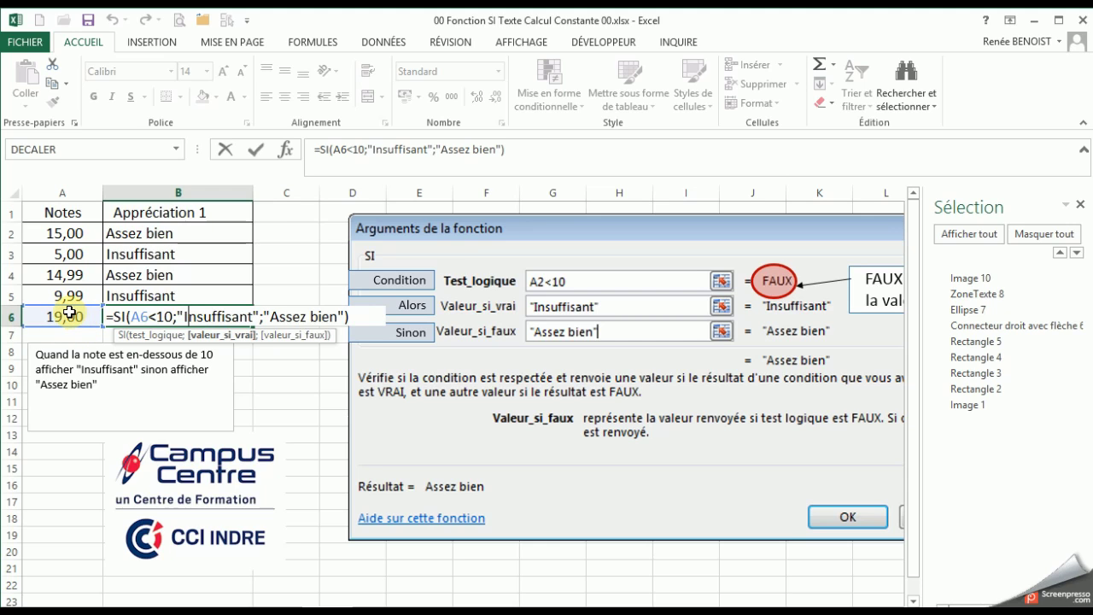
key(Escape)
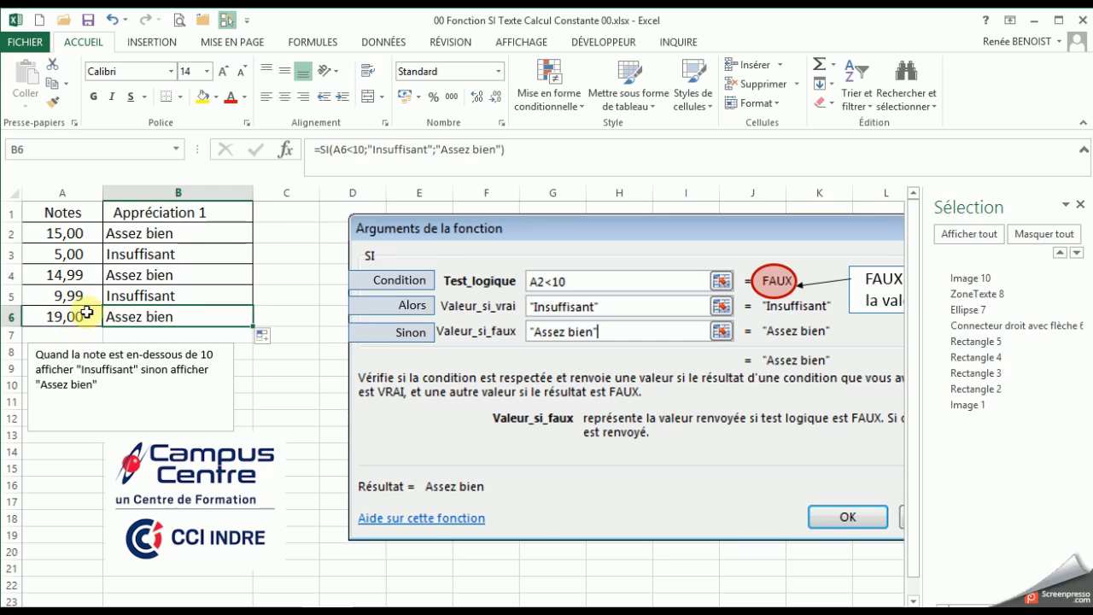
double_click(162, 318)
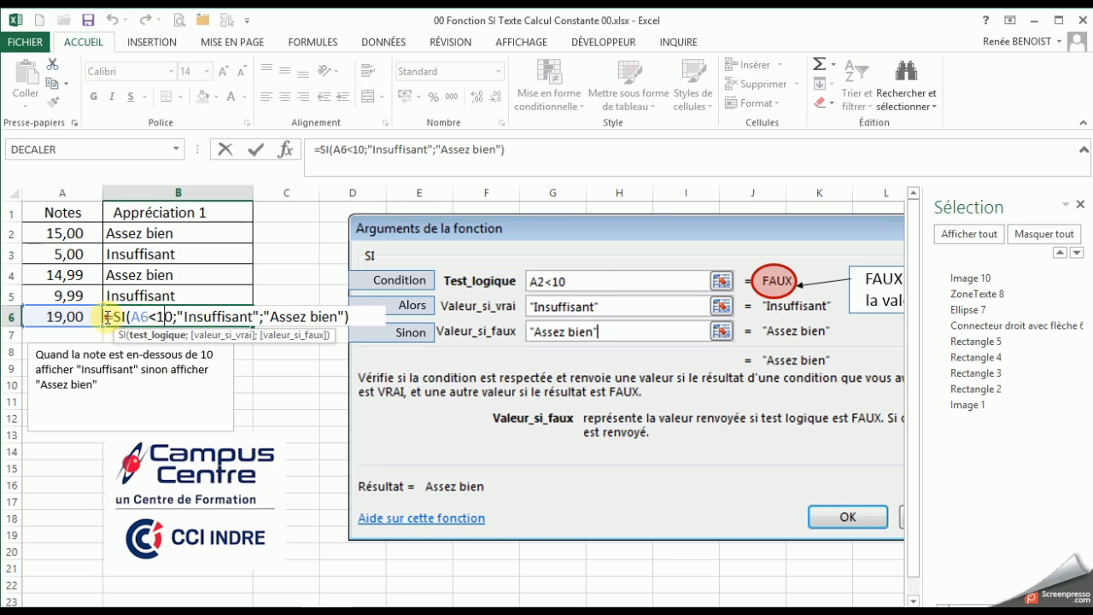
click(109, 317)
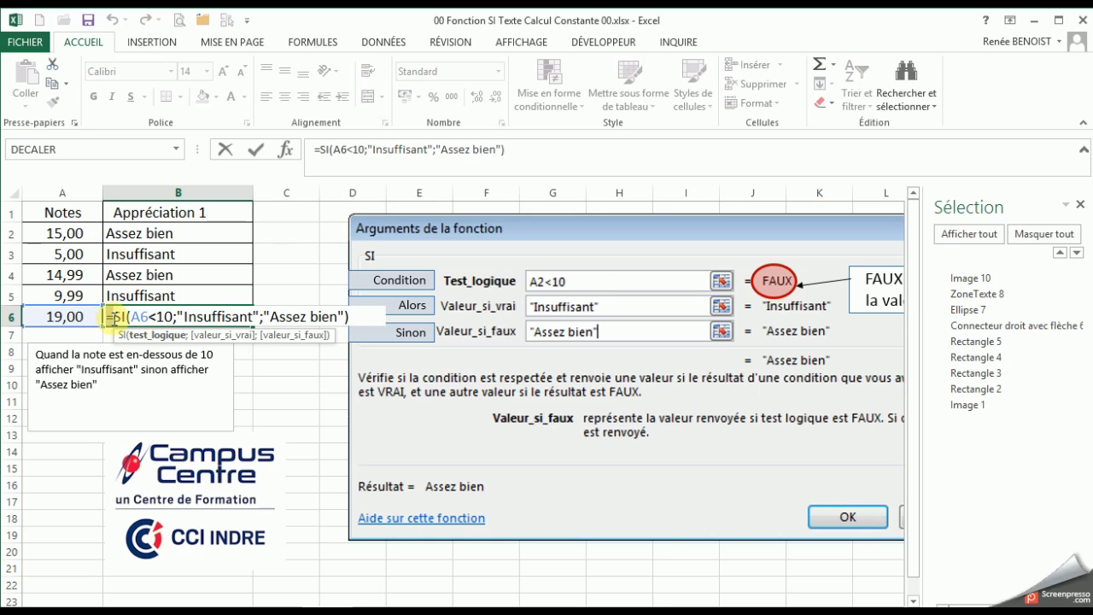
click(125, 316)
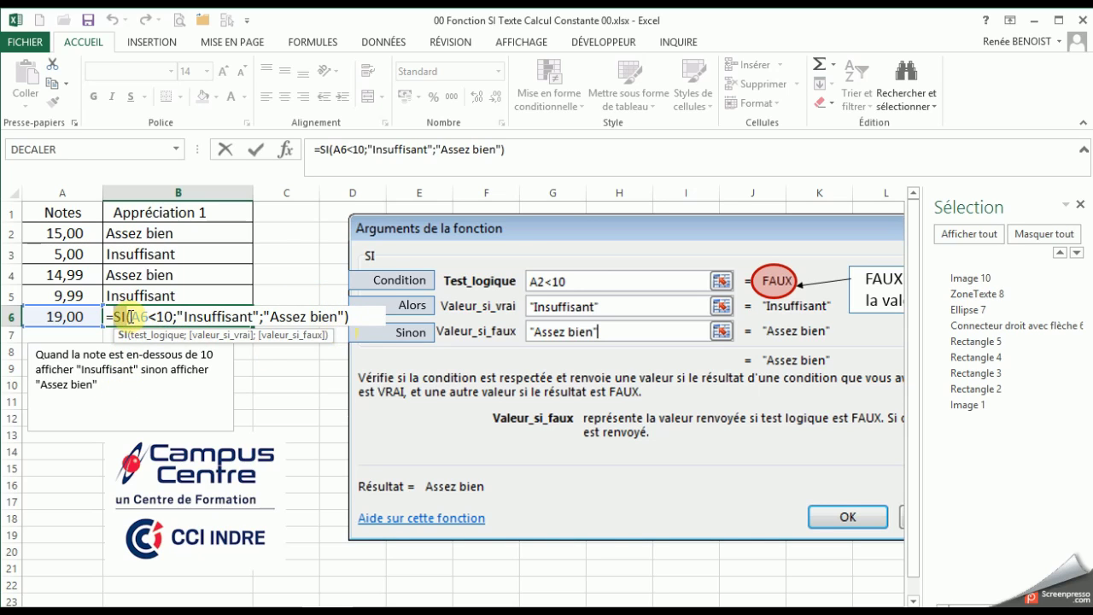
drag(129, 317, 173, 316)
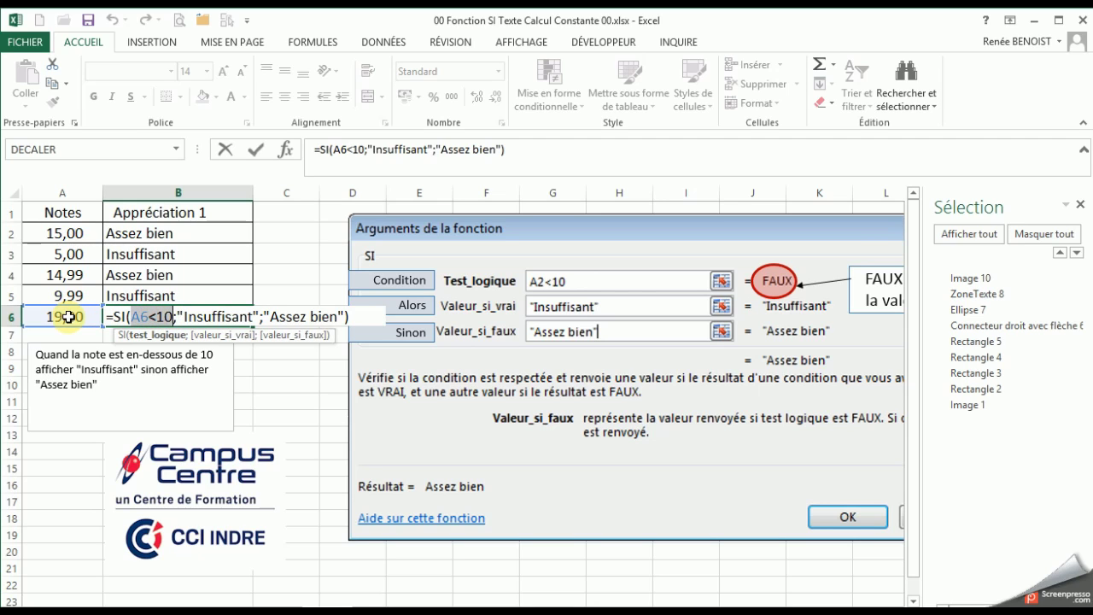
click(172, 316)
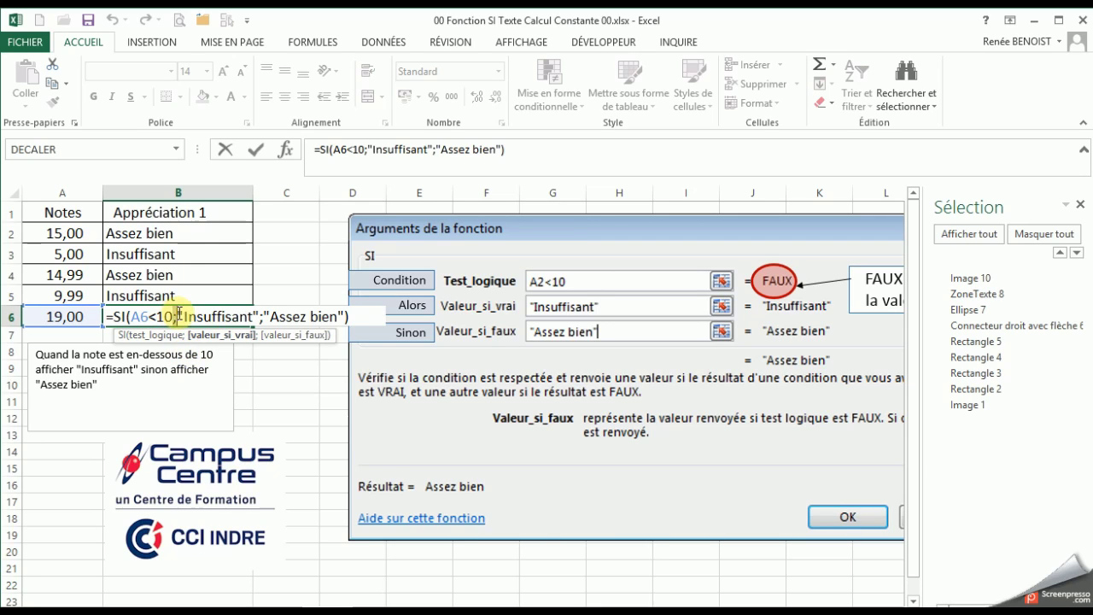
click(236, 312)
click(259, 317)
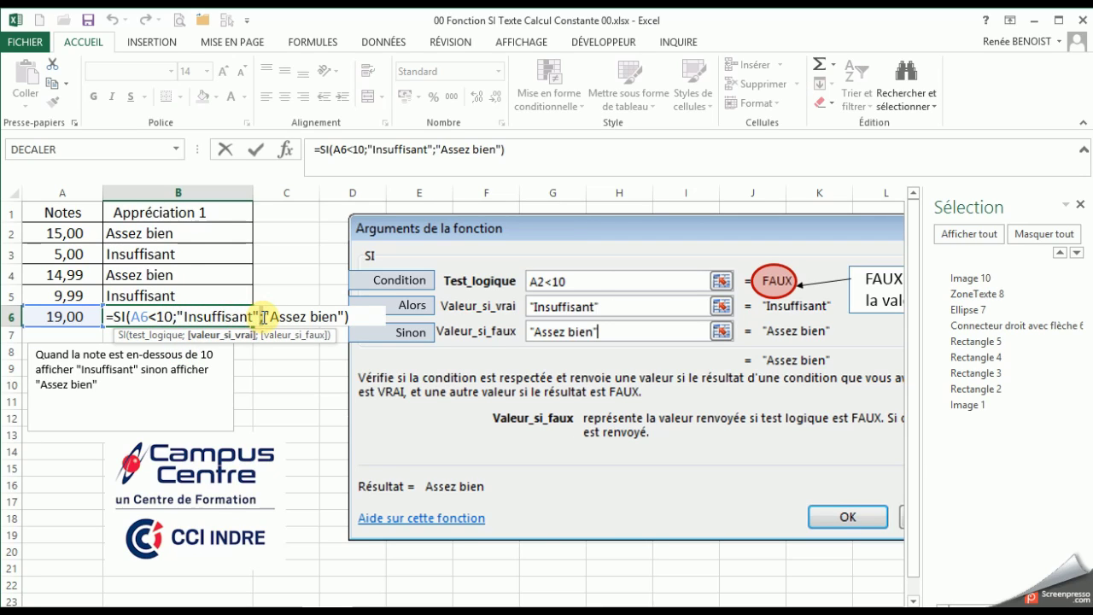
click(263, 316)
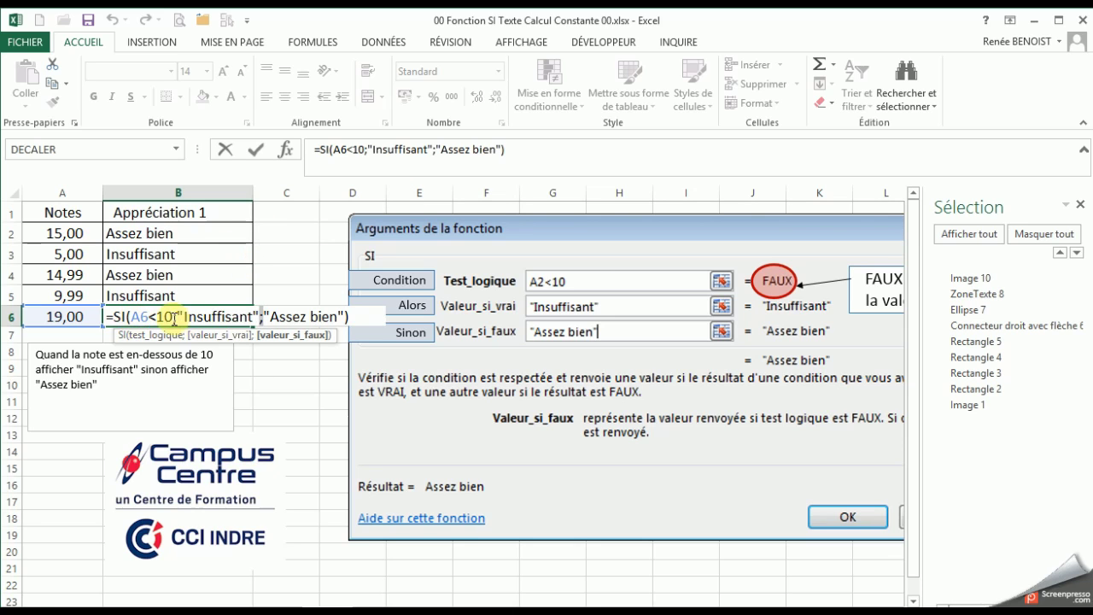
Review the SI arguments of B6 in the function arguments dialog, and view the annotated example picture beside the table.
click(287, 151)
click(726, 449)
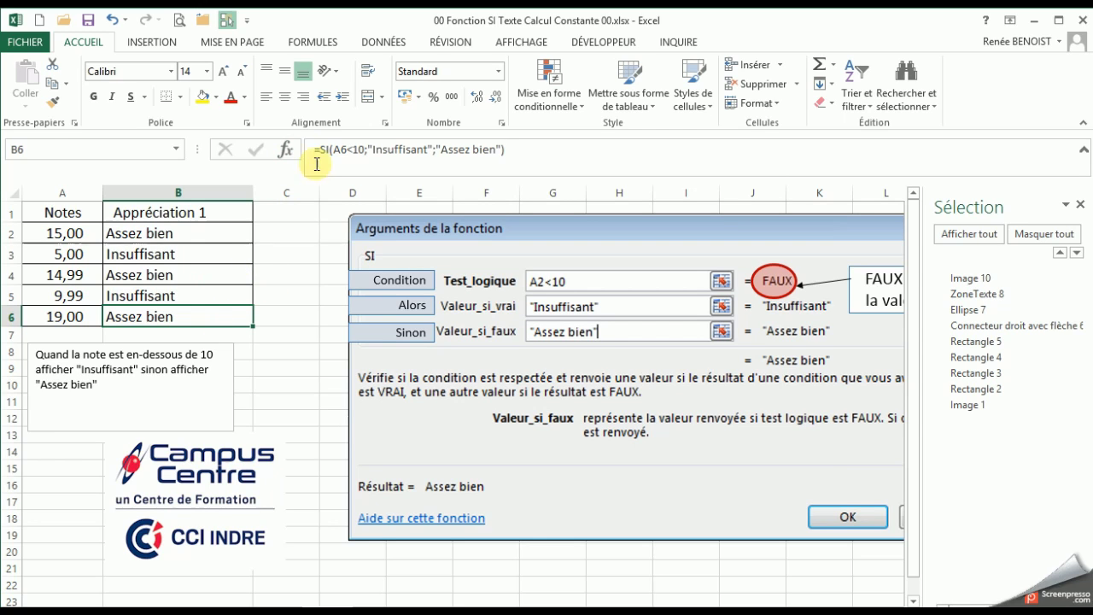
click(291, 150)
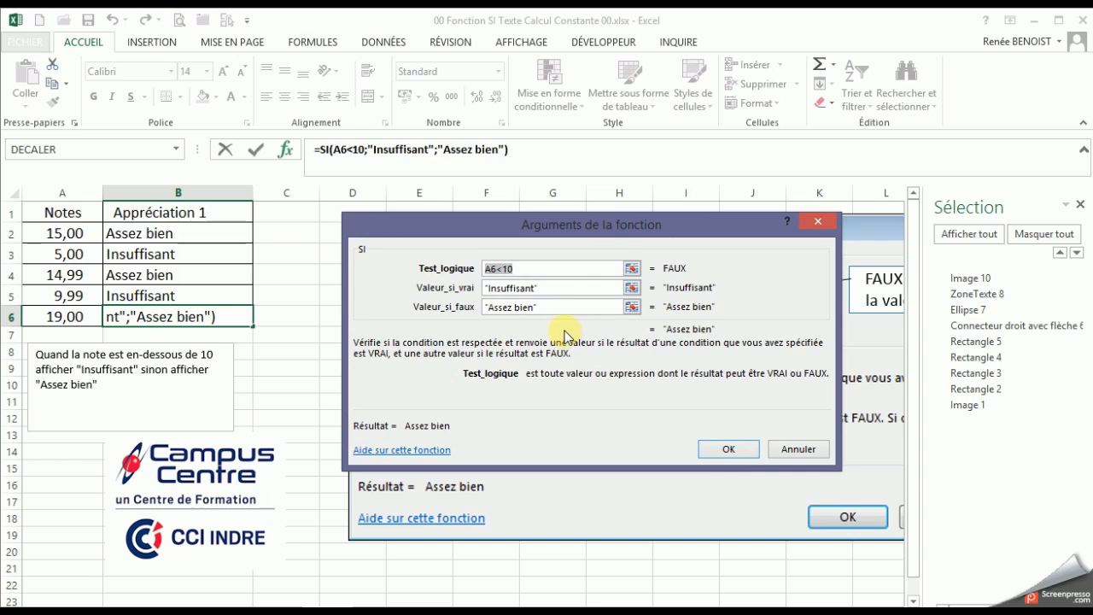
click(725, 449)
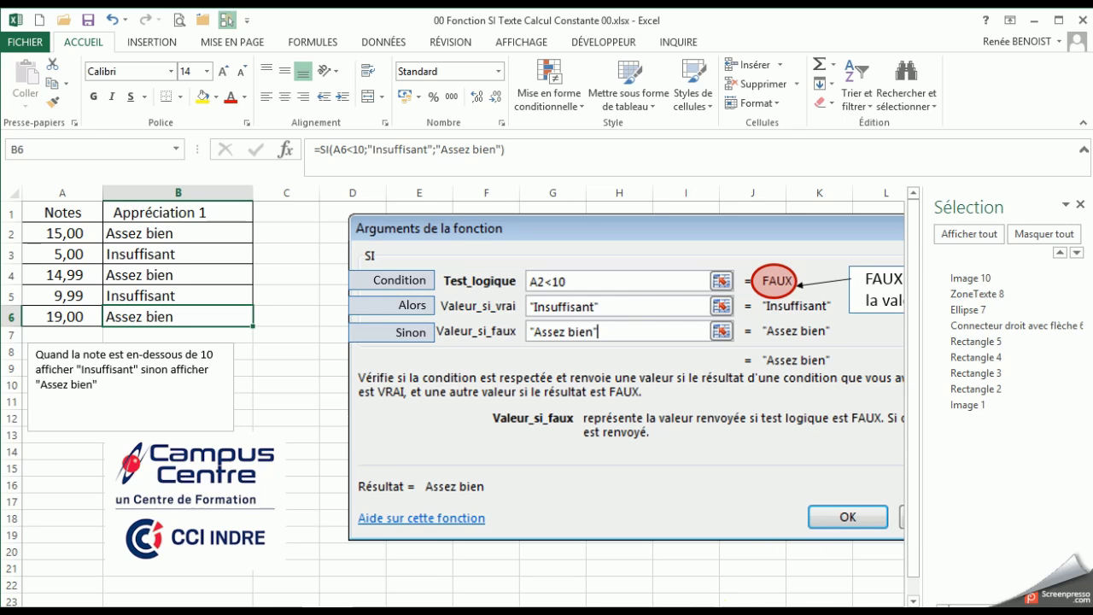
drag(714, 611, 753, 611)
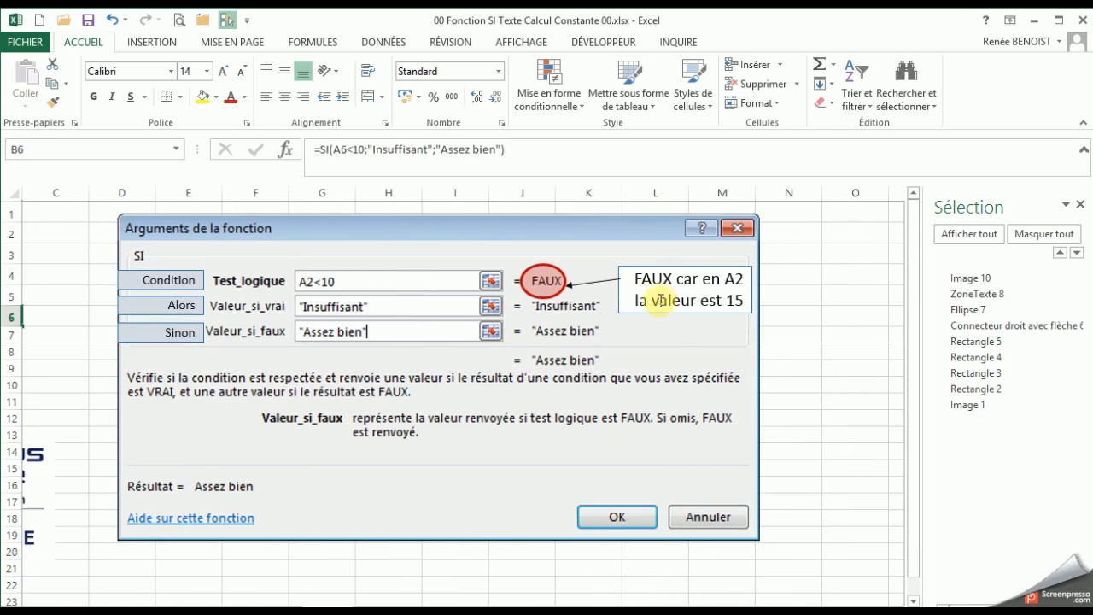